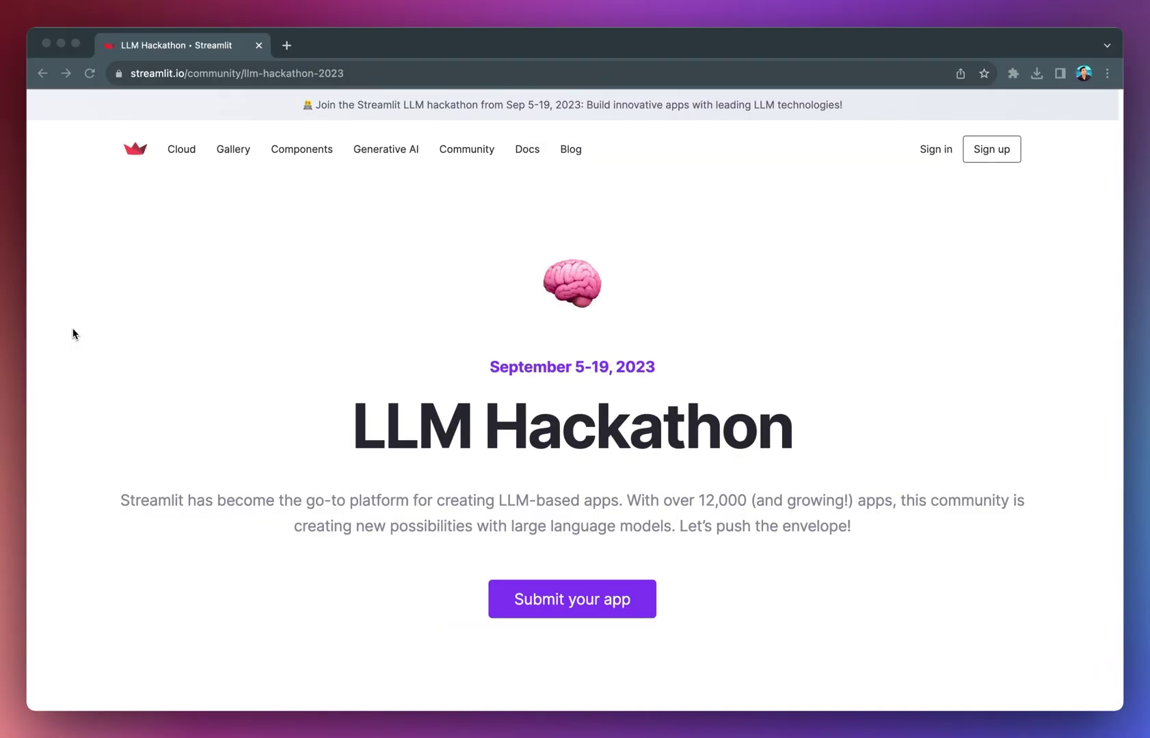
scroll(74, 334, down, 5)
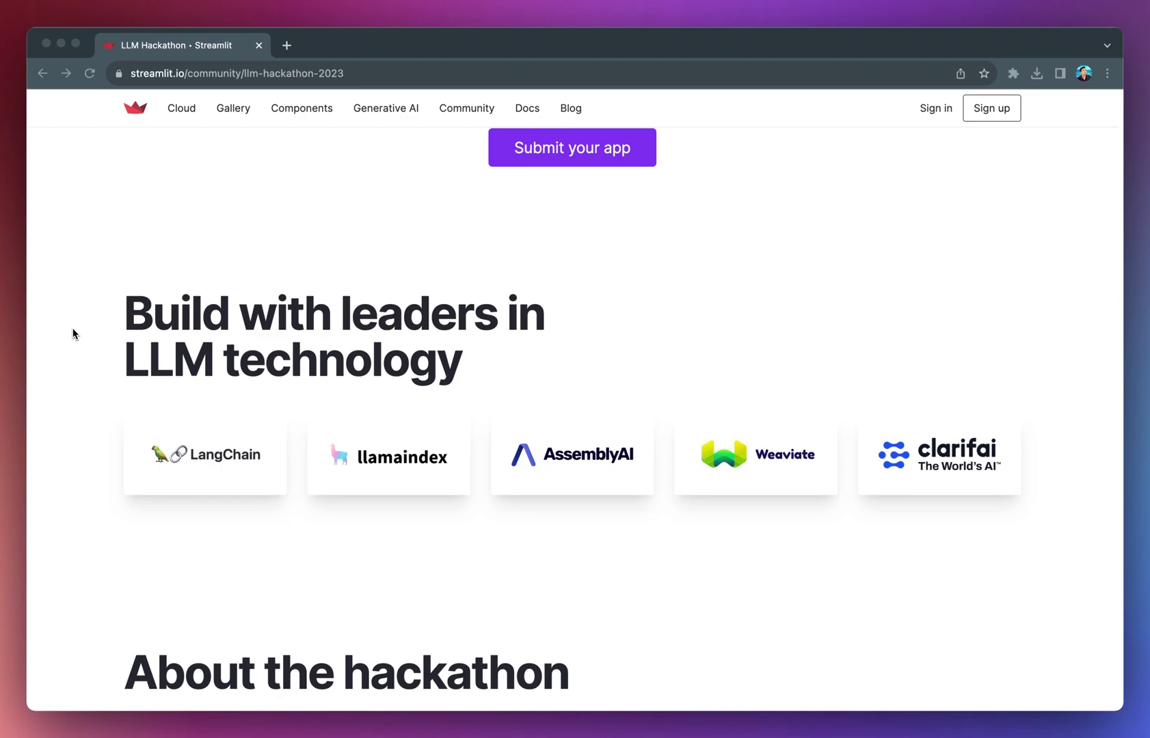
scroll(73, 335, down, 5)
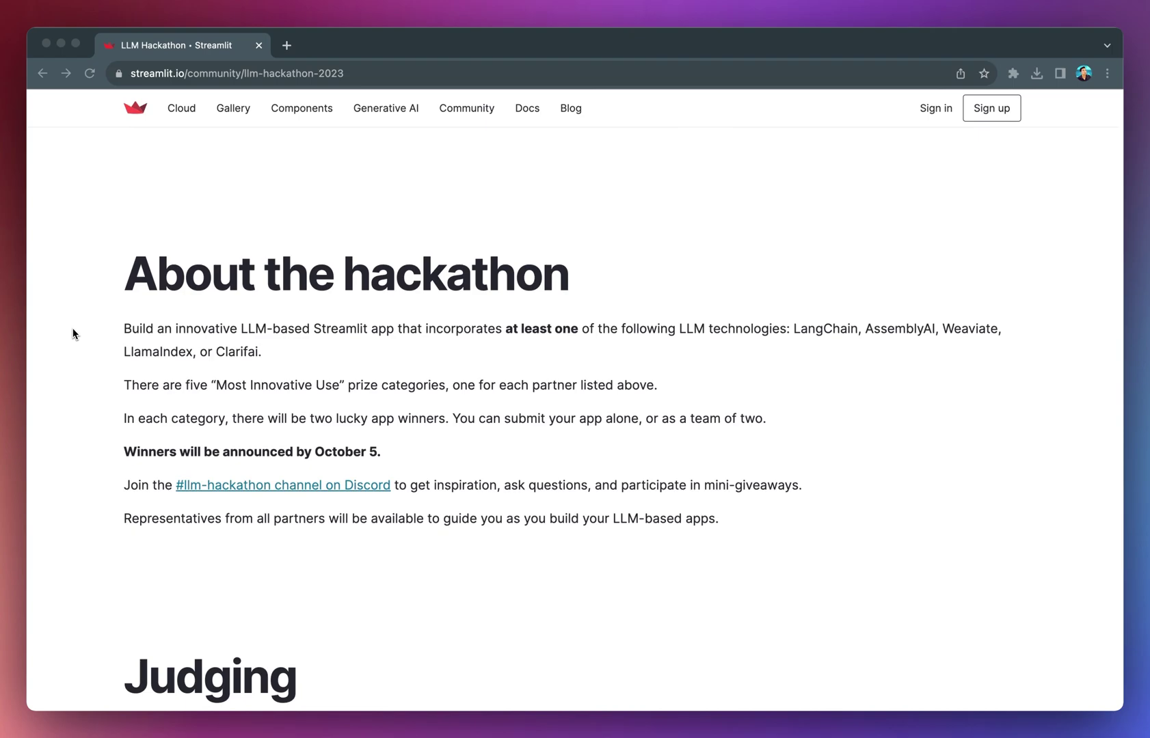
scroll(73, 334, down, 2)
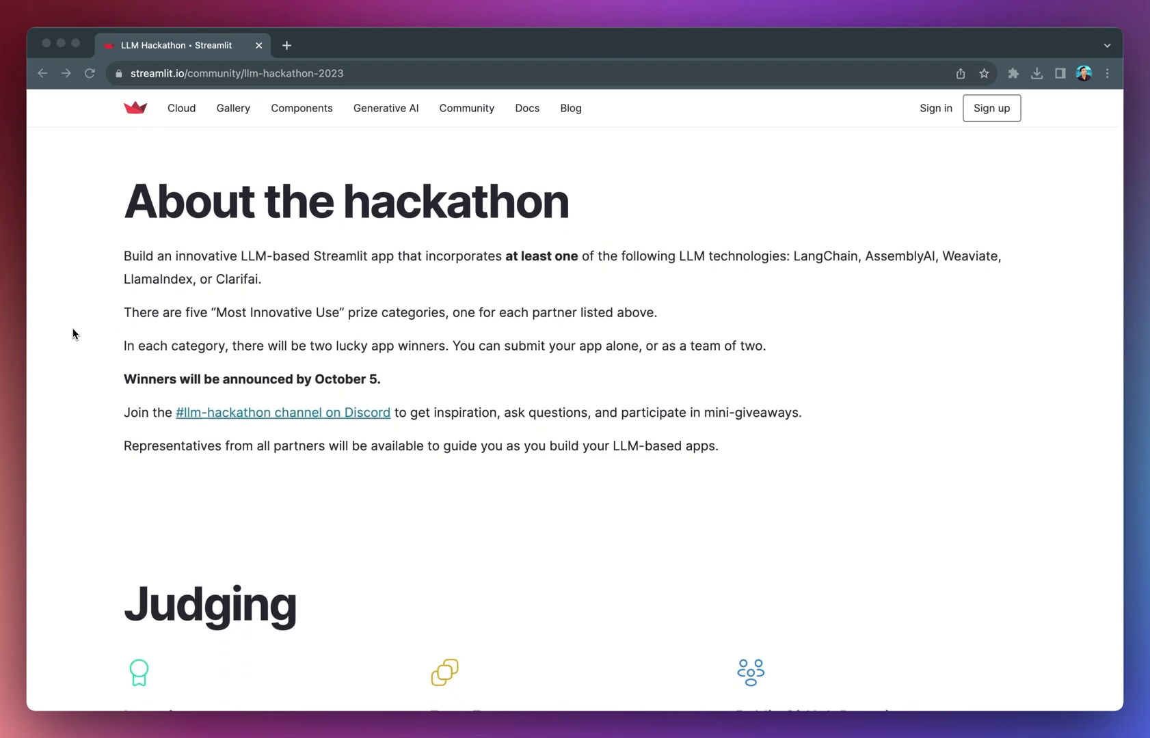
scroll(74, 333, down, 1)
scroll(74, 335, down, 4)
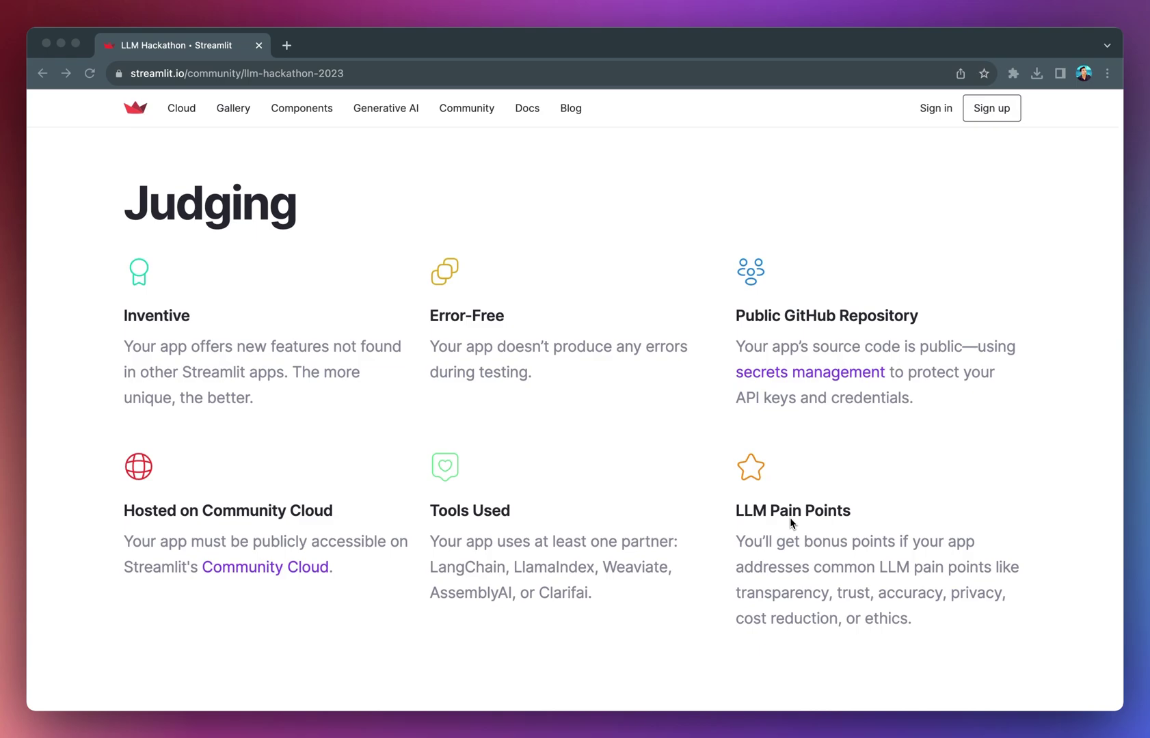
scroll(791, 523, down, 10)
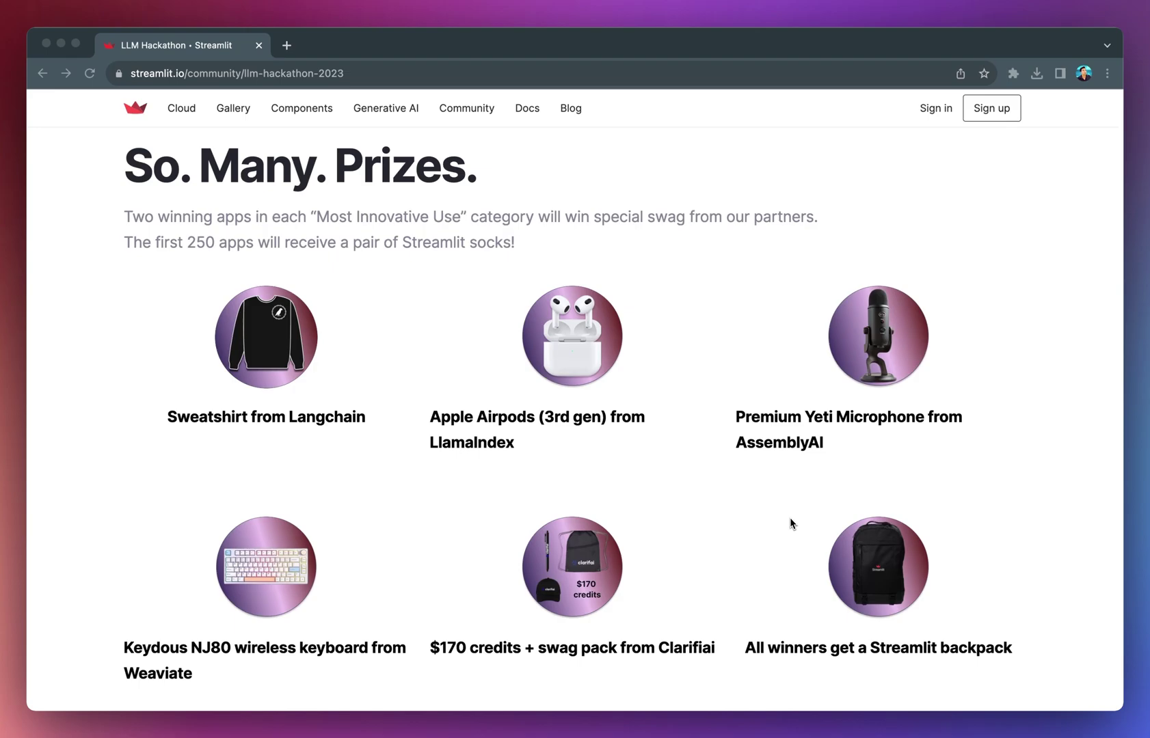
scroll(791, 524, down, 5)
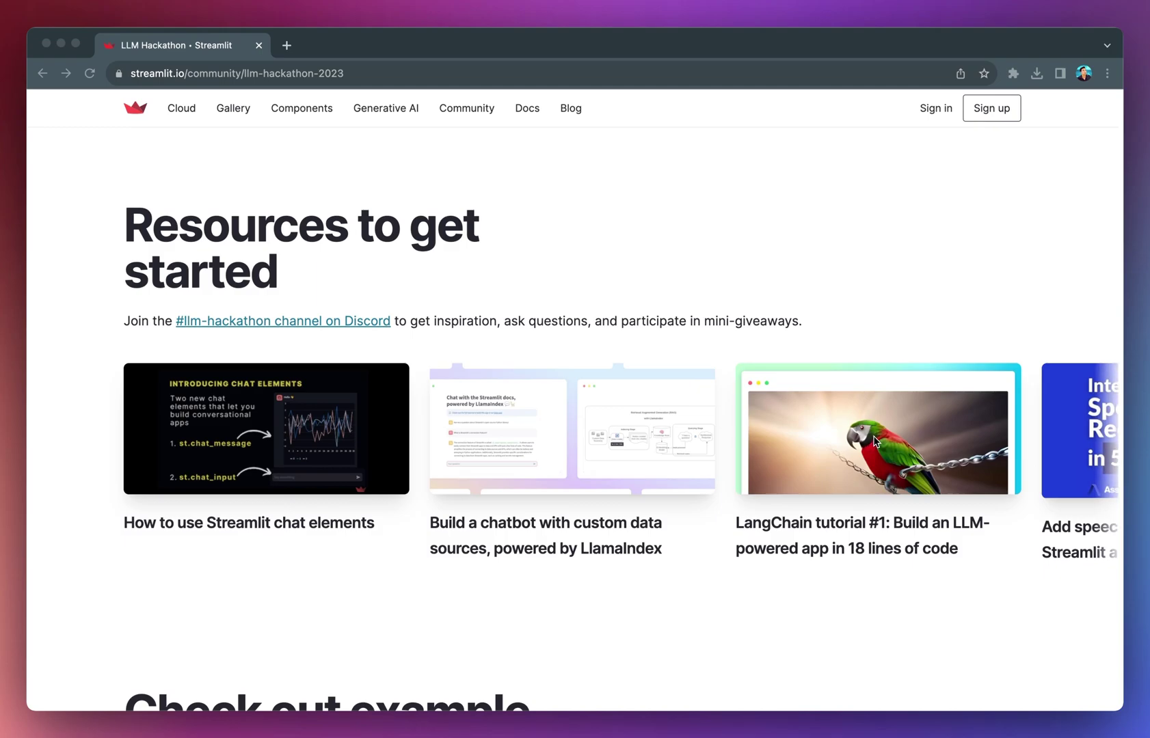
scroll(873, 441, down, 6)
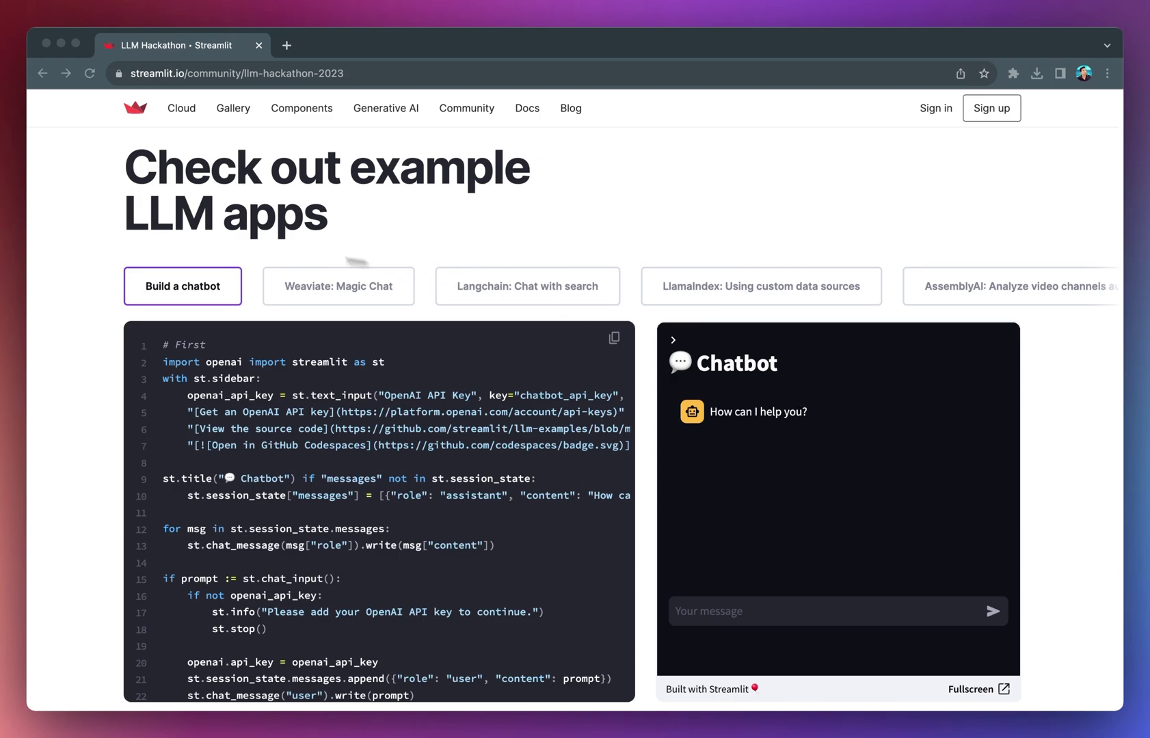
Step: View the Weaviate, LangChain, LlamaIndex and AssemblyAI examples, ending on the Clarifai chatbot code
click(345, 293)
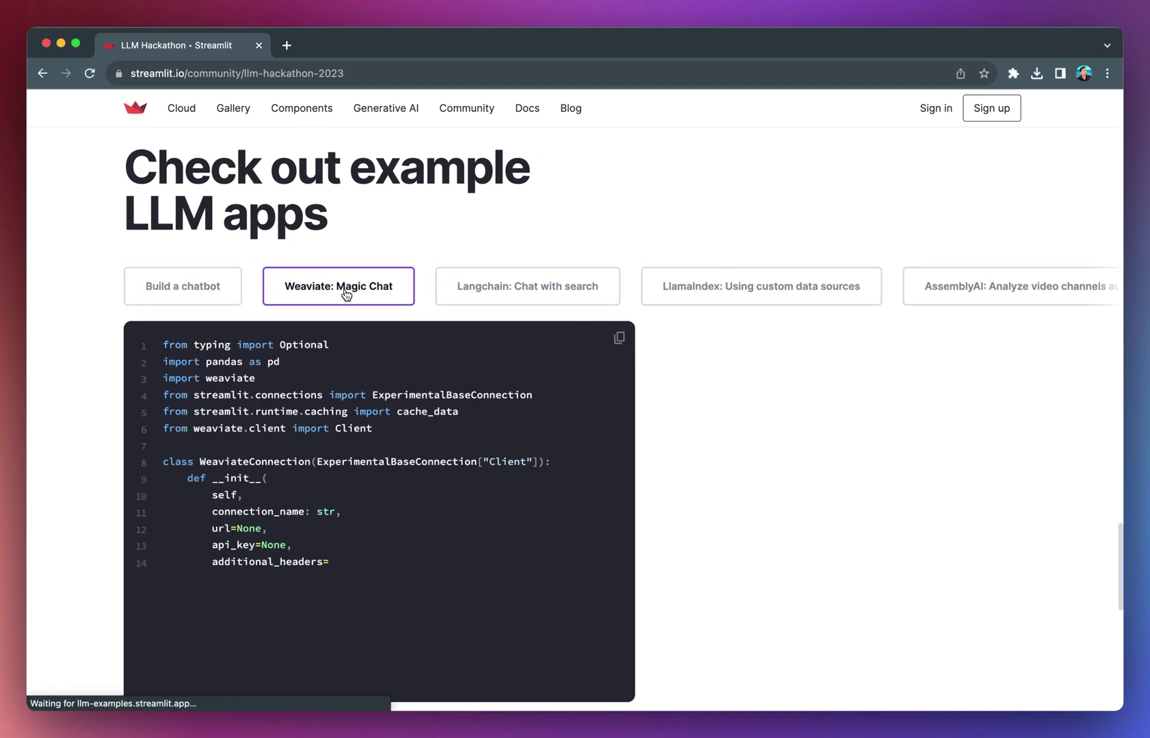
click(532, 293)
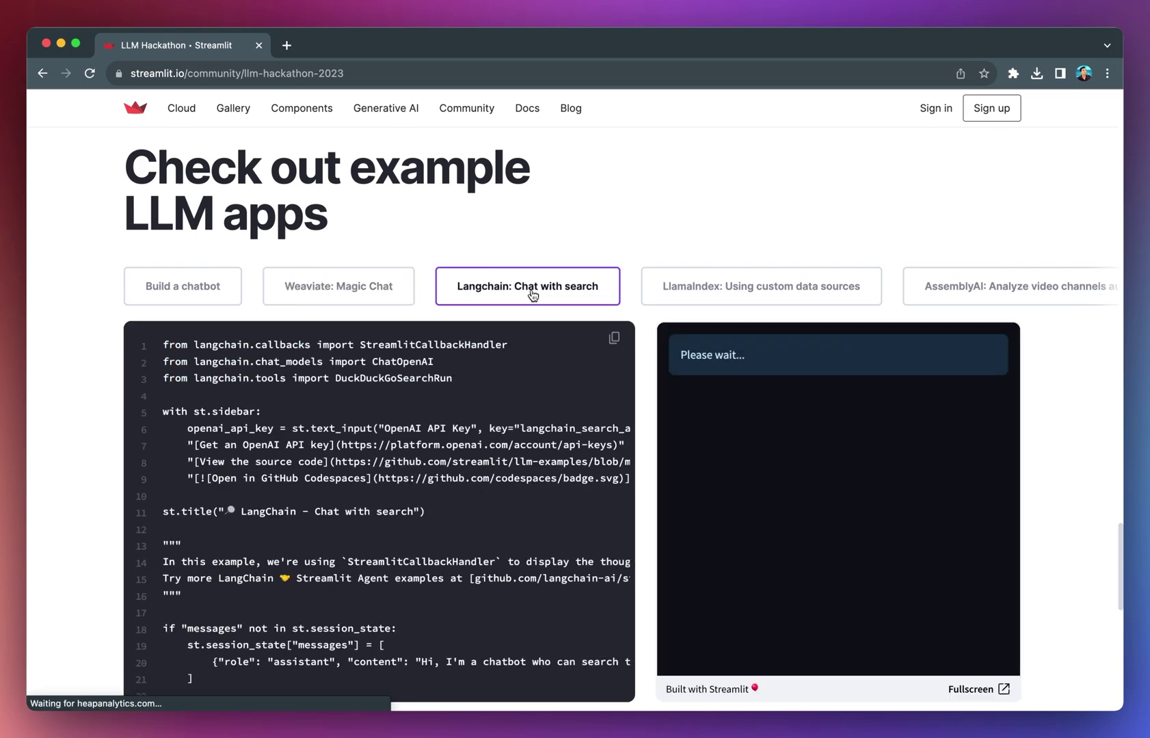
click(776, 294)
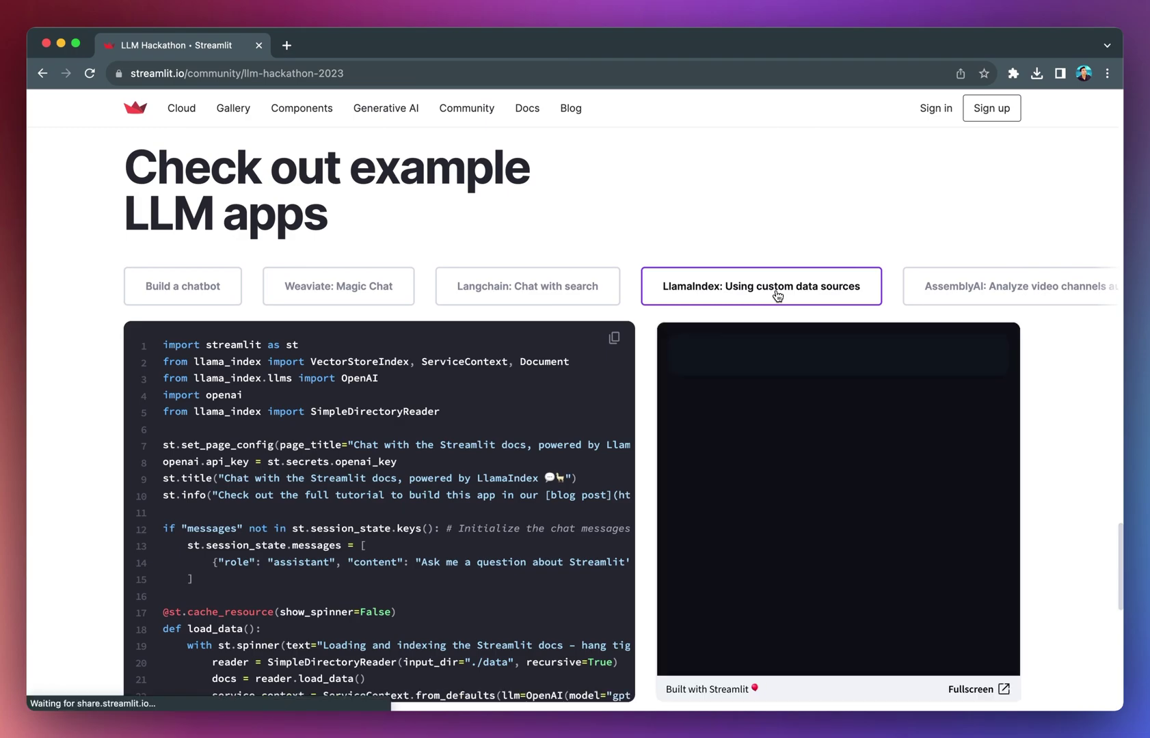
key(Right)
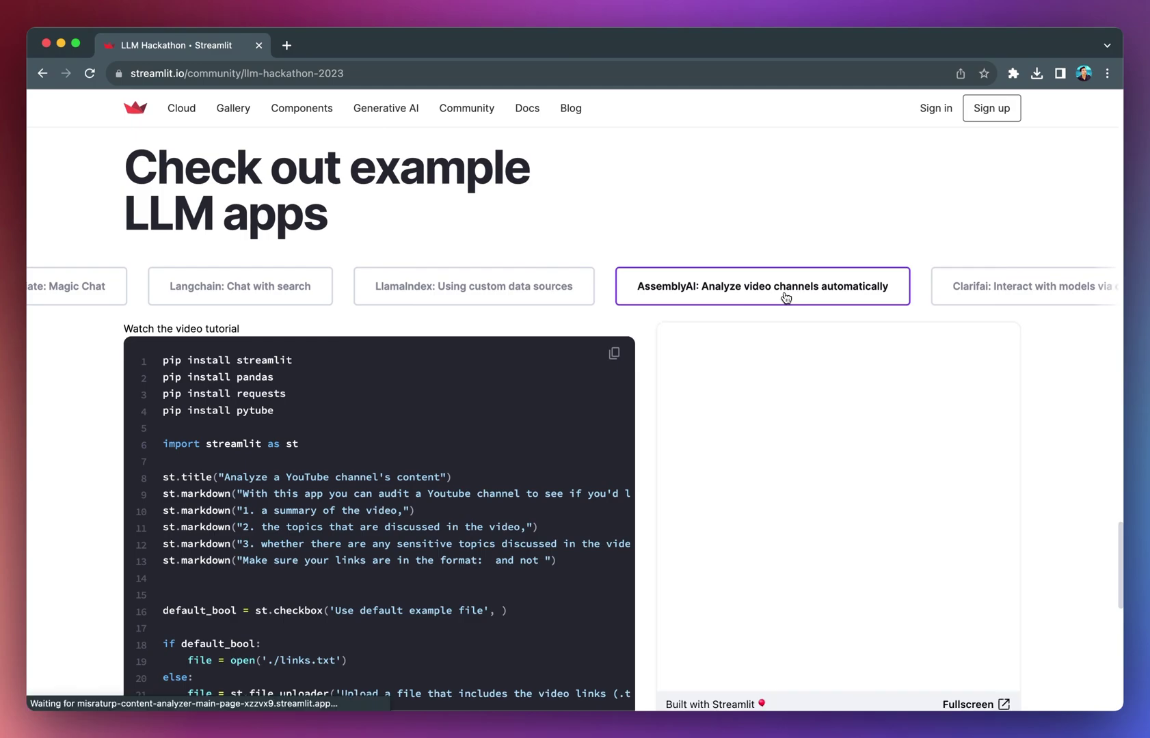
click(944, 298)
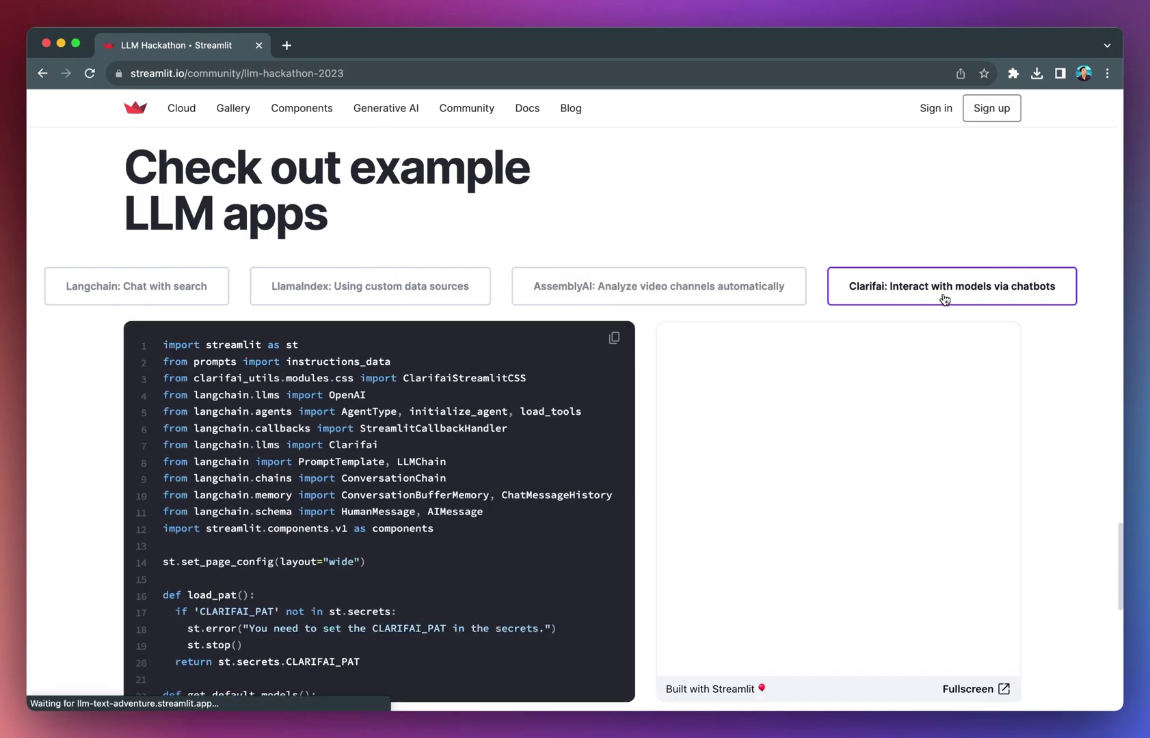
scroll(944, 298, down, 10)
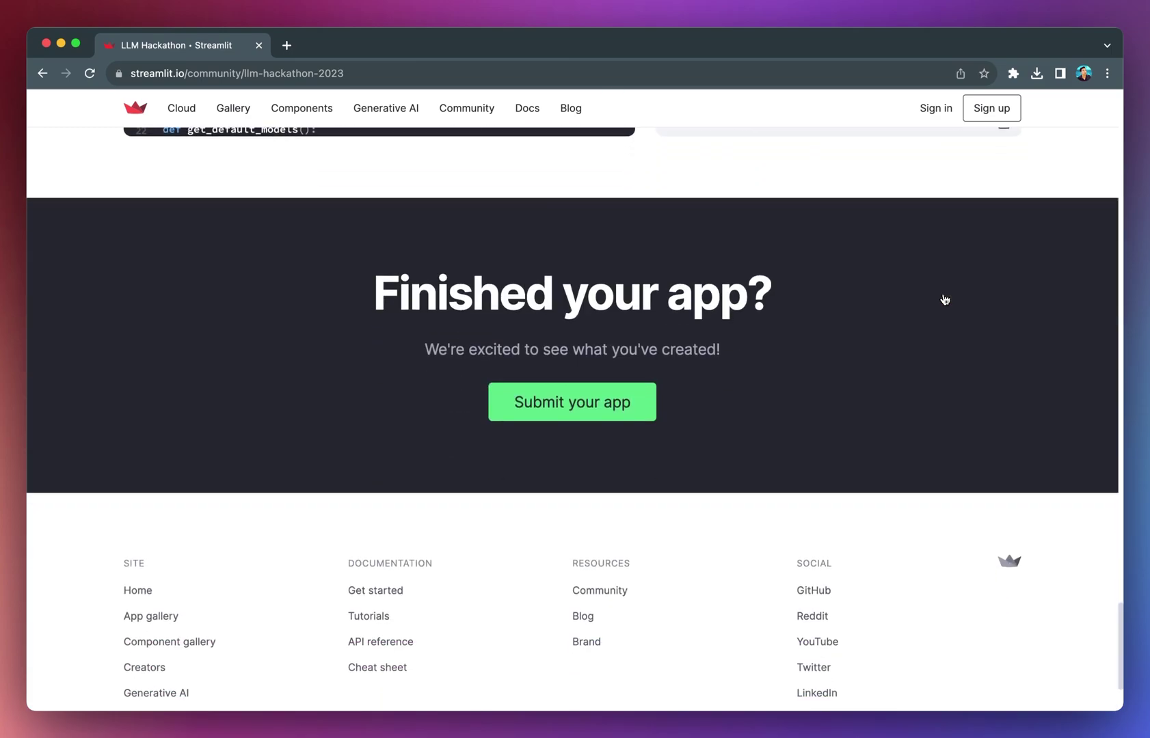